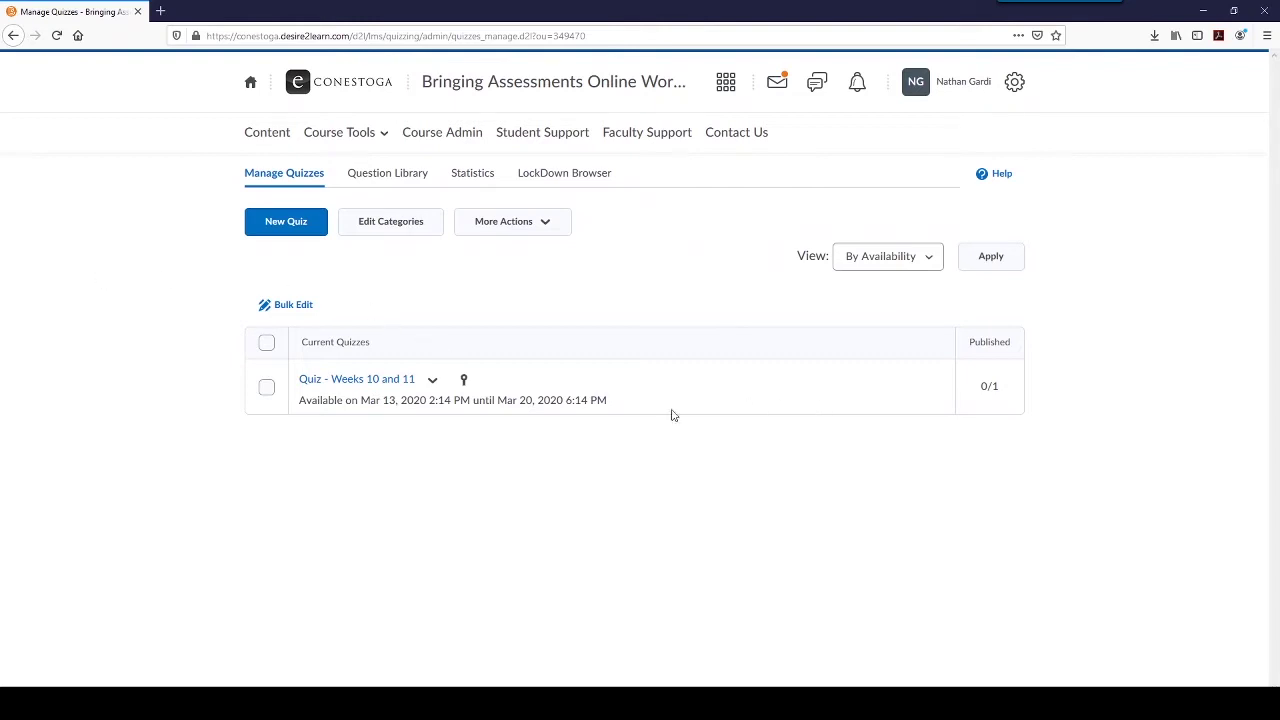
# Open the student's attempt 1 for grading in the quiz "Quiz - Weeks 10 and 11"
pyautogui.moveTo(1002, 385); pyautogui.dragTo(962, 393)
pyautogui.click(963, 393)
pyautogui.click(434, 380)
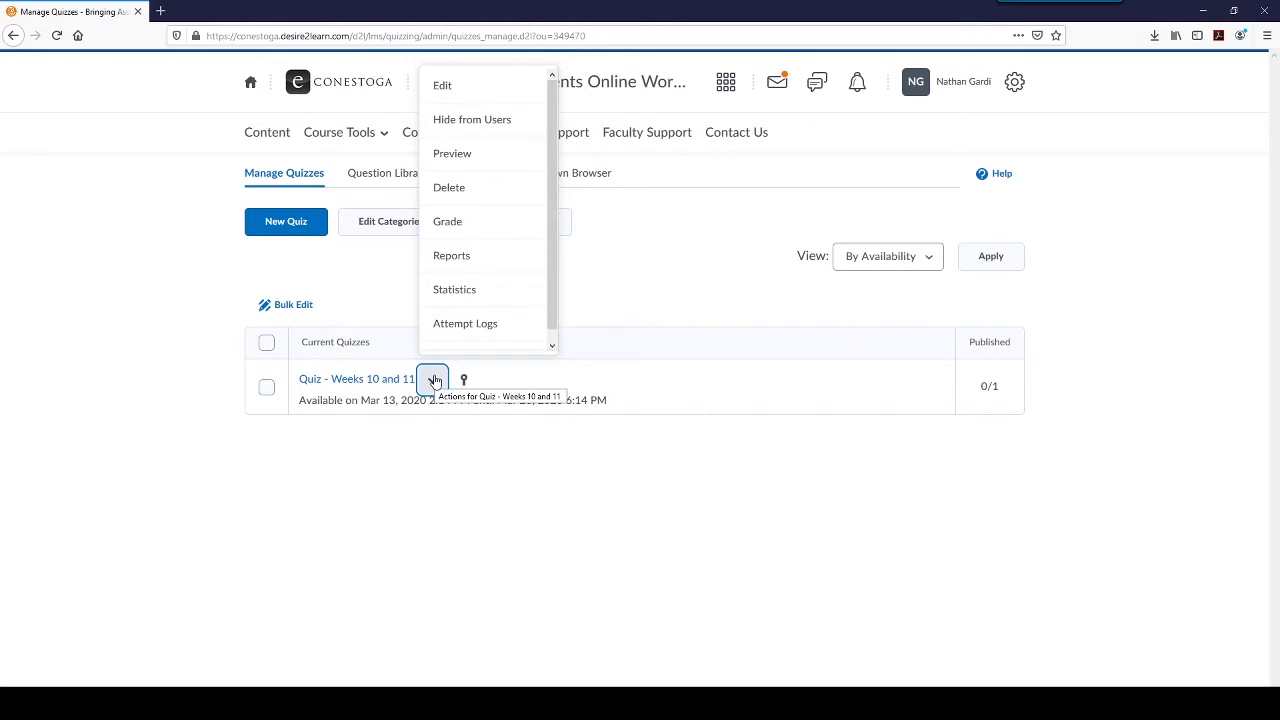
pyautogui.click(491, 225)
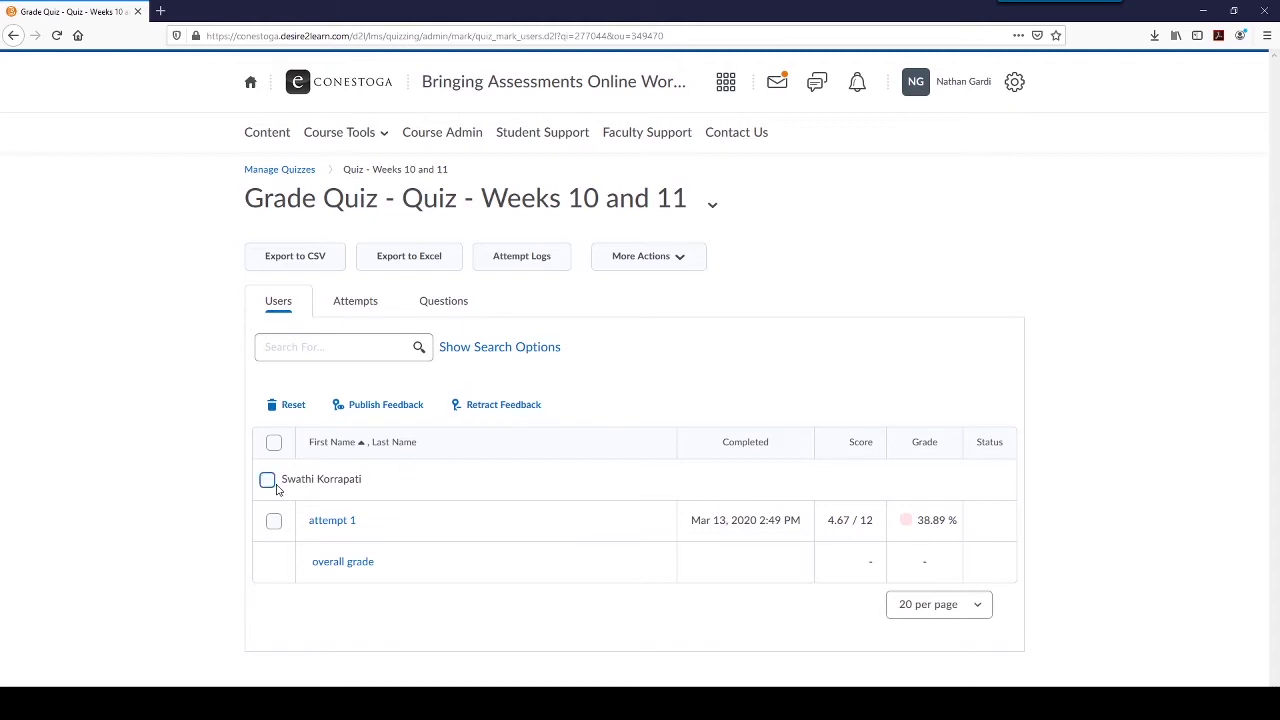
pyautogui.click(337, 525)
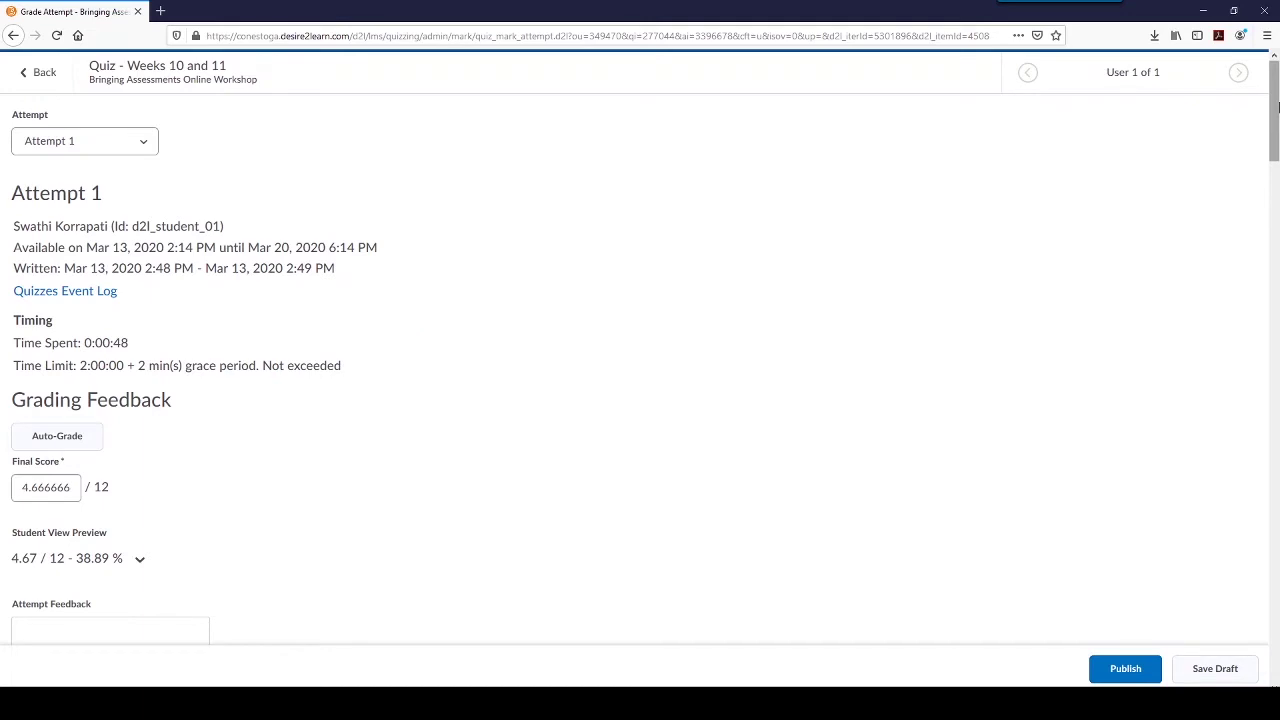
# Check the student's answer to Question 1 about Canada's most western province and override its score with 1
pyautogui.moveTo(1276, 107); pyautogui.dragTo(1276, 206)
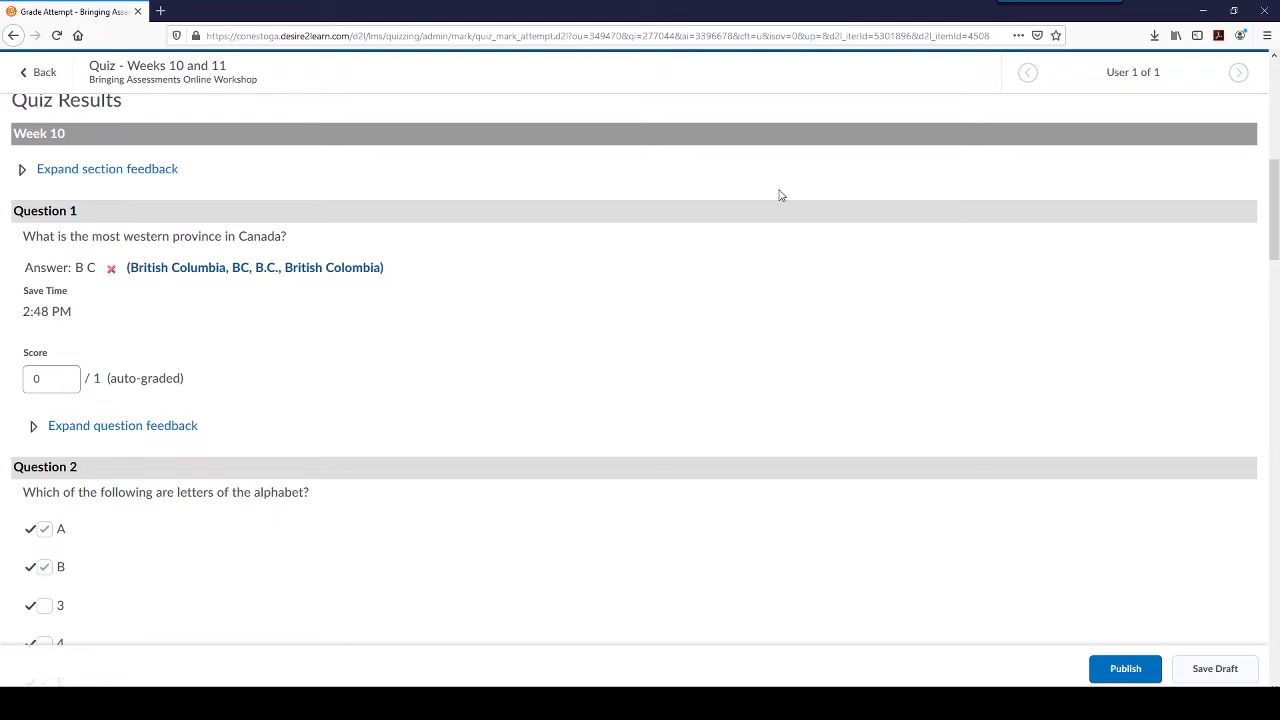
pyautogui.scroll(1, 781, 195)
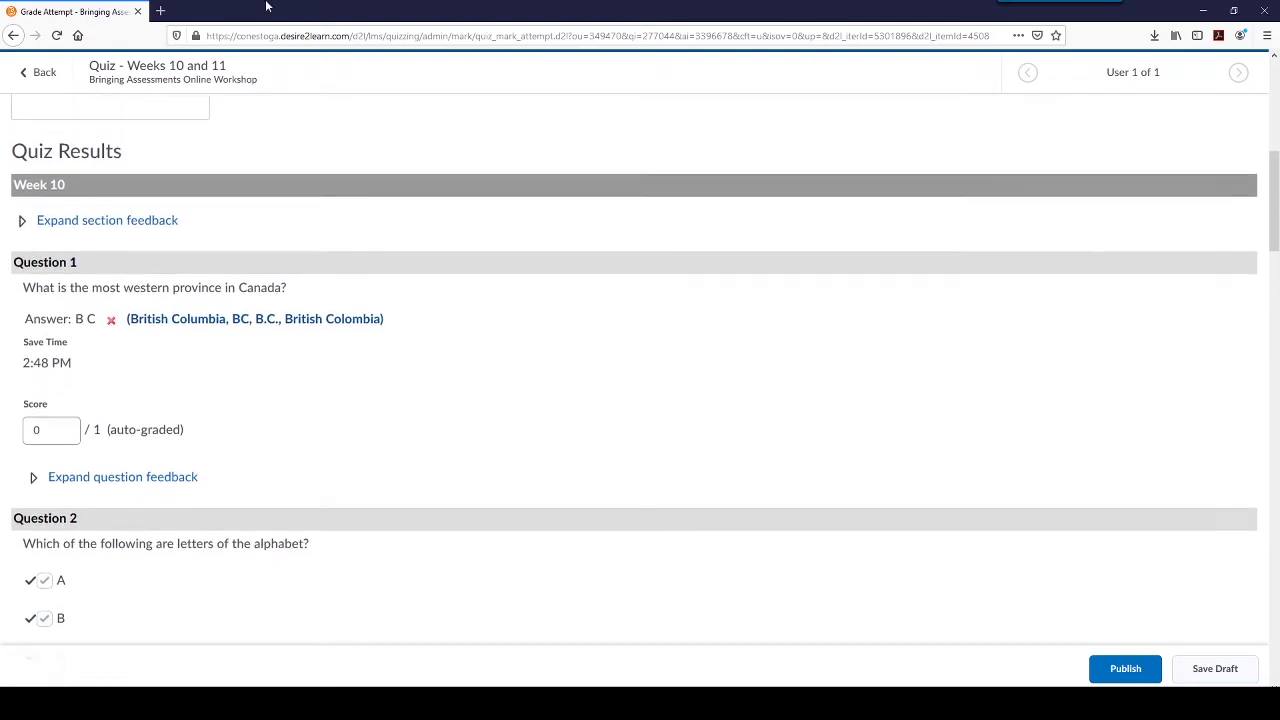
pyautogui.moveTo(14, 281); pyautogui.dragTo(96, 286)
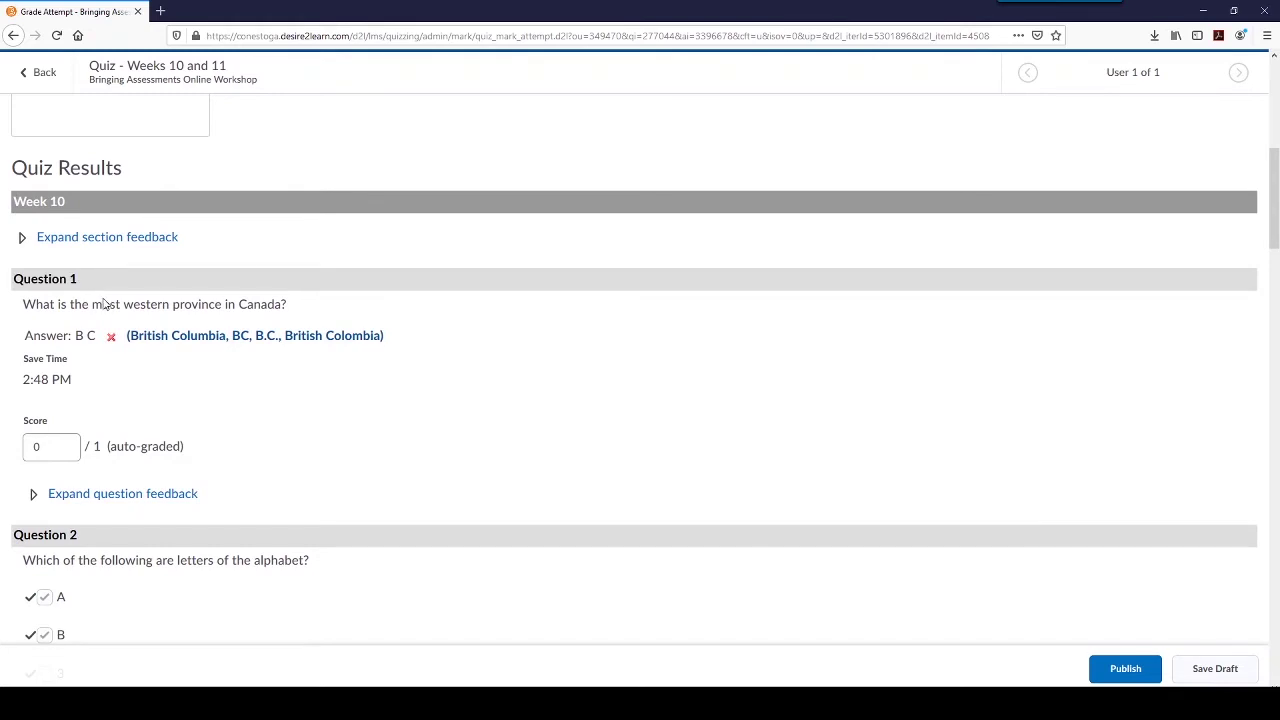
pyautogui.tripleClick(103, 304)
pyautogui.click(290, 292)
pyautogui.moveTo(76, 338); pyautogui.dragTo(116, 350)
pyautogui.click(148, 393)
pyautogui.moveTo(82, 338); pyautogui.dragTo(93, 341)
pyautogui.click(44, 442)
pyautogui.doubleClick(45, 441)
pyautogui.write('1')
pyautogui.click(400, 442)
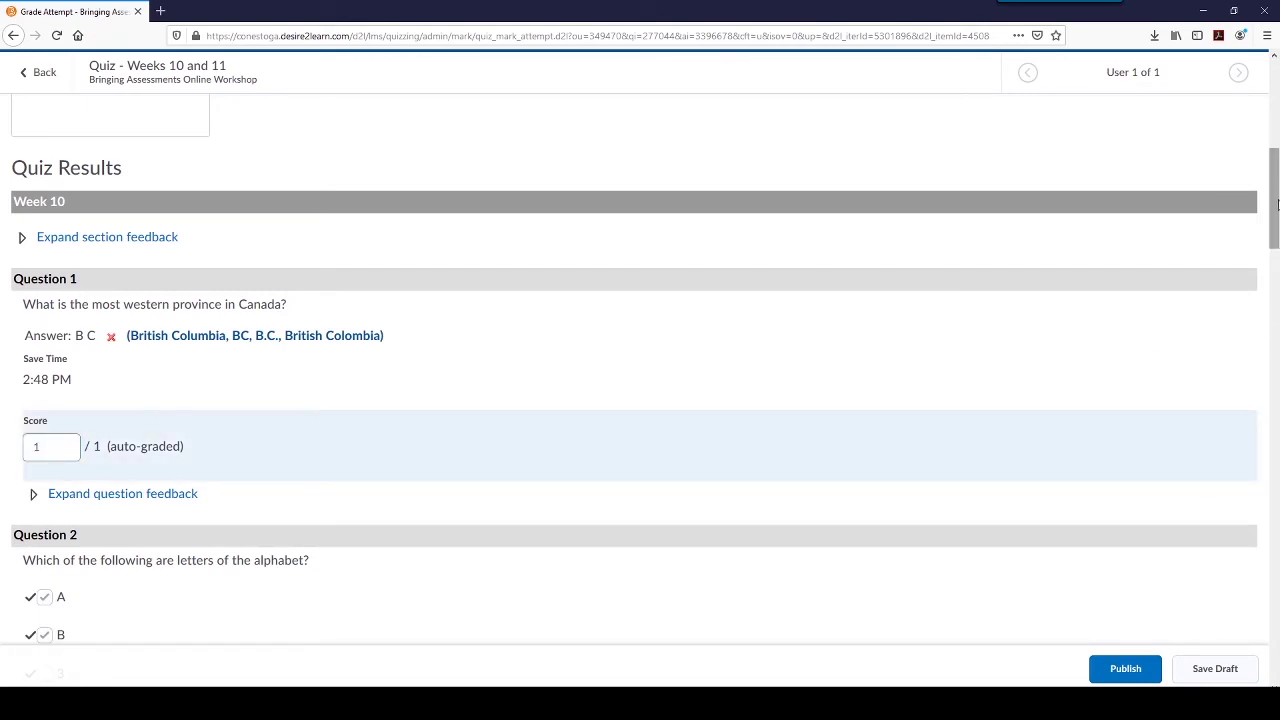
# Read the written response to Question 3 about three favourite letters and give it a score of 5
pyautogui.moveTo(1277, 204); pyautogui.dragTo(1273, 339)
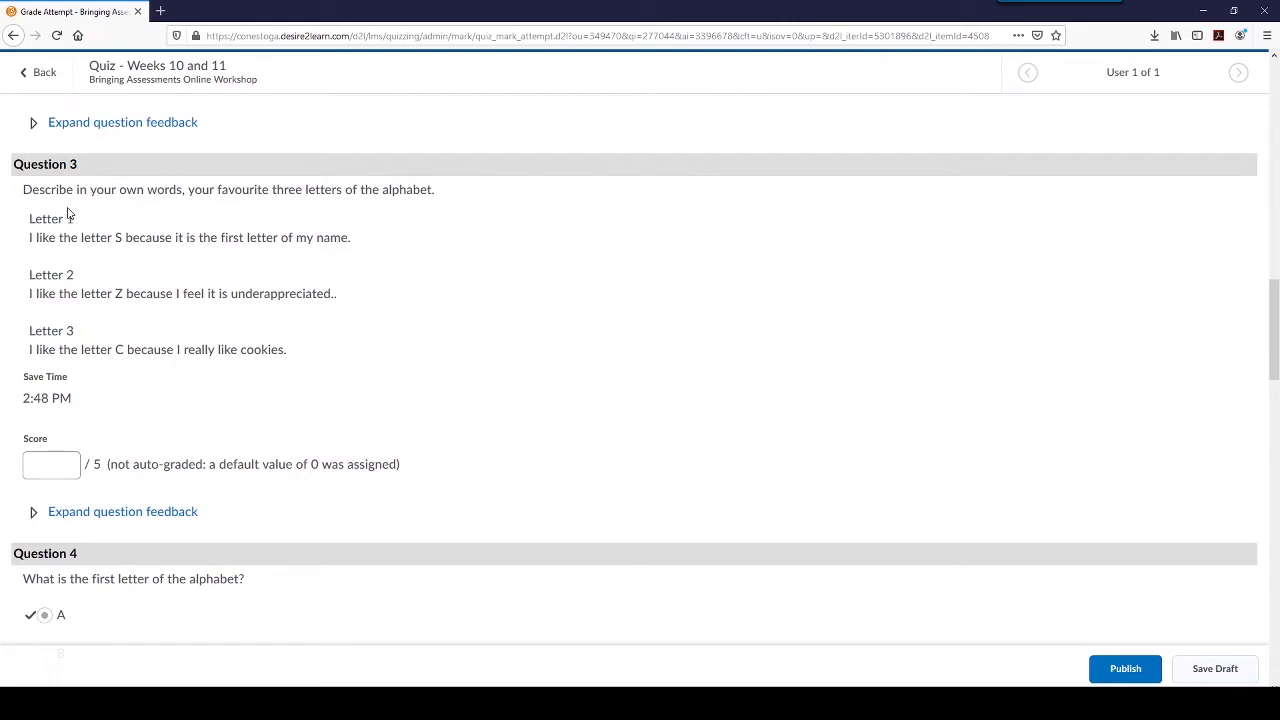
pyautogui.moveTo(23, 189); pyautogui.dragTo(437, 192)
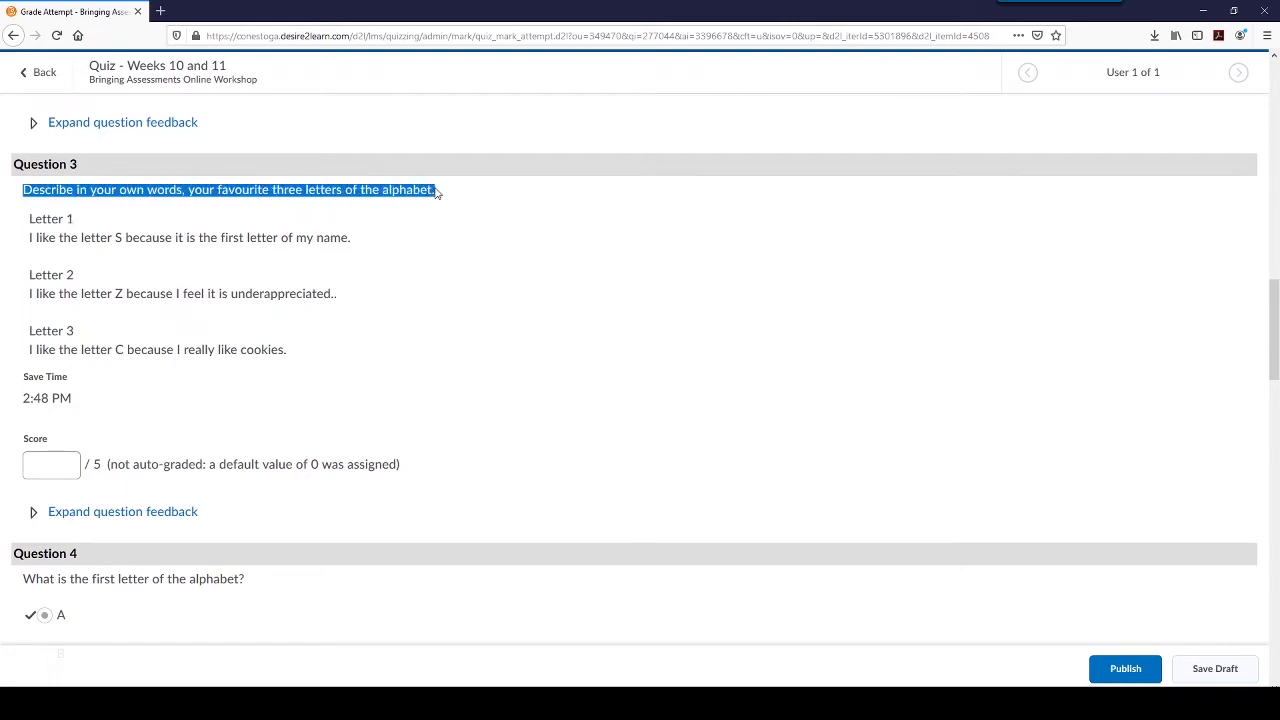
pyautogui.click(437, 192)
pyautogui.moveTo(20, 229); pyautogui.dragTo(330, 352)
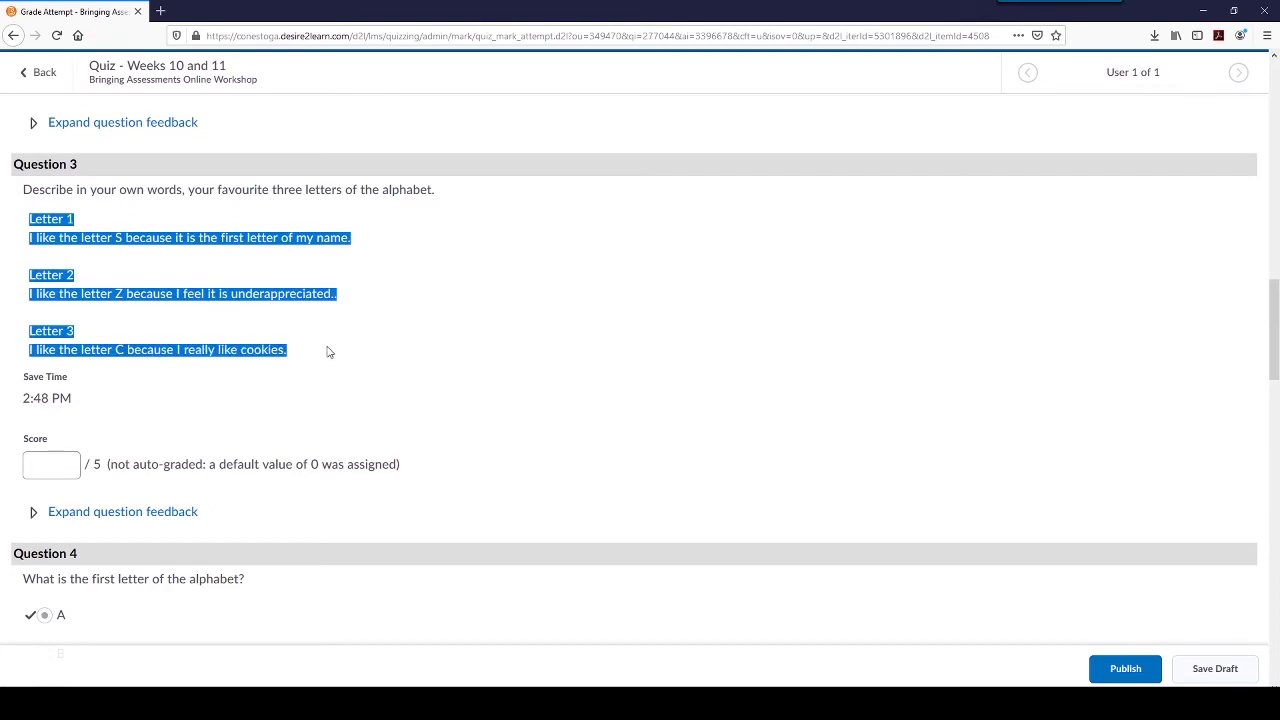
pyautogui.click(330, 352)
pyautogui.click(46, 461)
pyautogui.write('5')
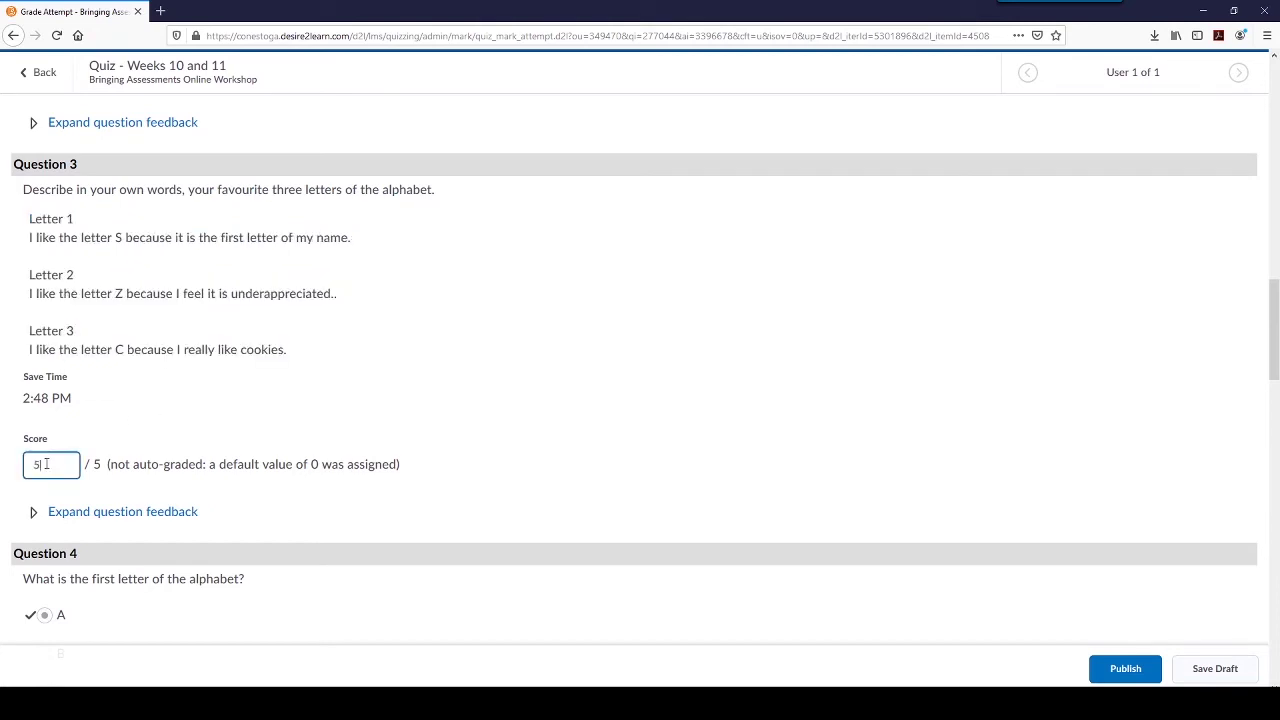
pyautogui.click(504, 391)
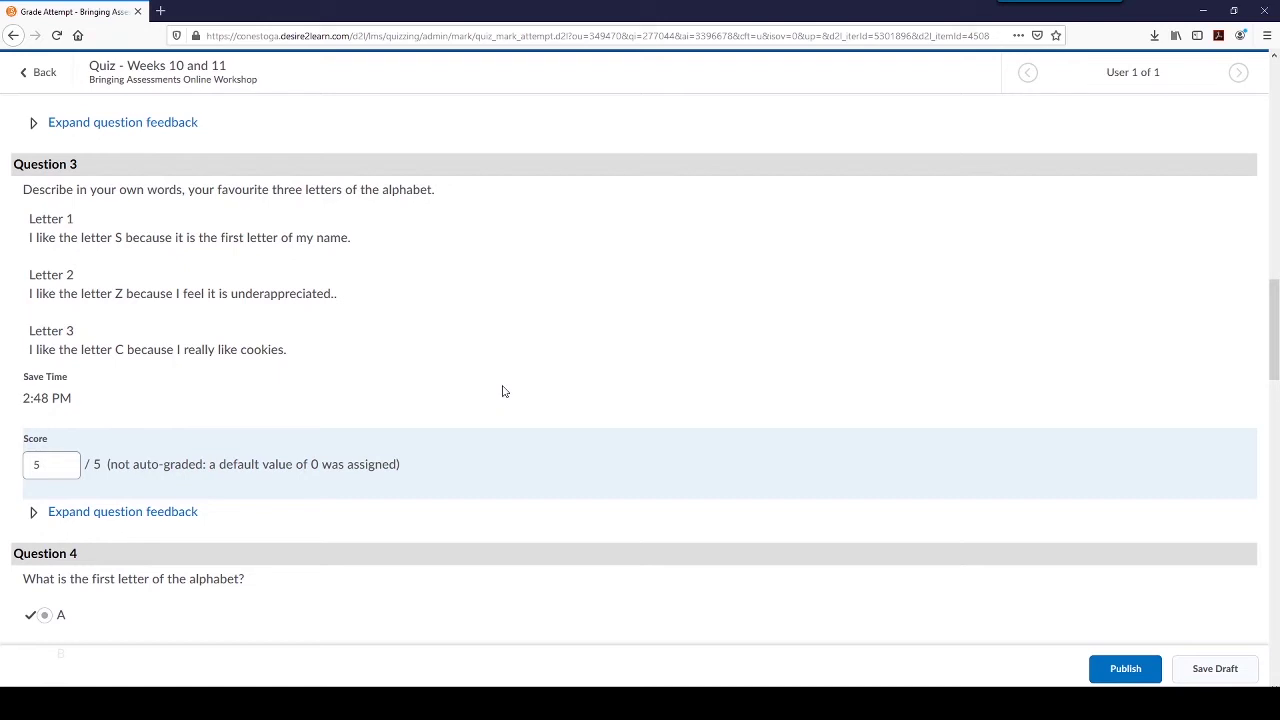
# Change the score of the written response in Question 3 to 4.5
pyautogui.click(55, 451)
pyautogui.moveTo(42, 464); pyautogui.dragTo(4, 472)
pyautogui.write('4.5')
pyautogui.click(632, 417)
# Check the blanks in Question 5, "List three letters of the alphabet", and override its score with 1
pyautogui.scroll(-1, 650, 432)
pyautogui.scroll(-7, 650, 432)
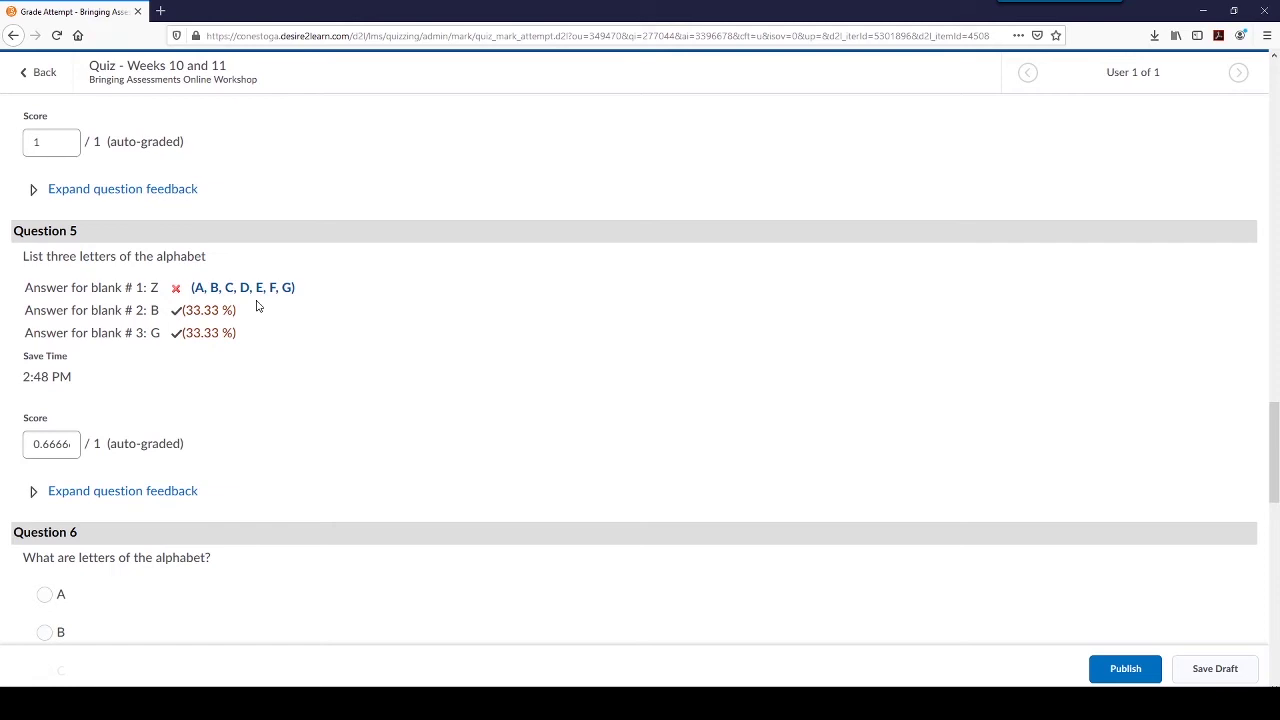
pyautogui.doubleClick(155, 290)
pyautogui.moveTo(186, 294); pyautogui.dragTo(347, 296)
pyautogui.click(347, 296)
pyautogui.click(49, 440)
pyautogui.doubleClick(49, 440)
pyautogui.click(48, 442)
pyautogui.moveTo(31, 443); pyautogui.dragTo(217, 443)
pyautogui.write('1')
pyautogui.click(396, 443)
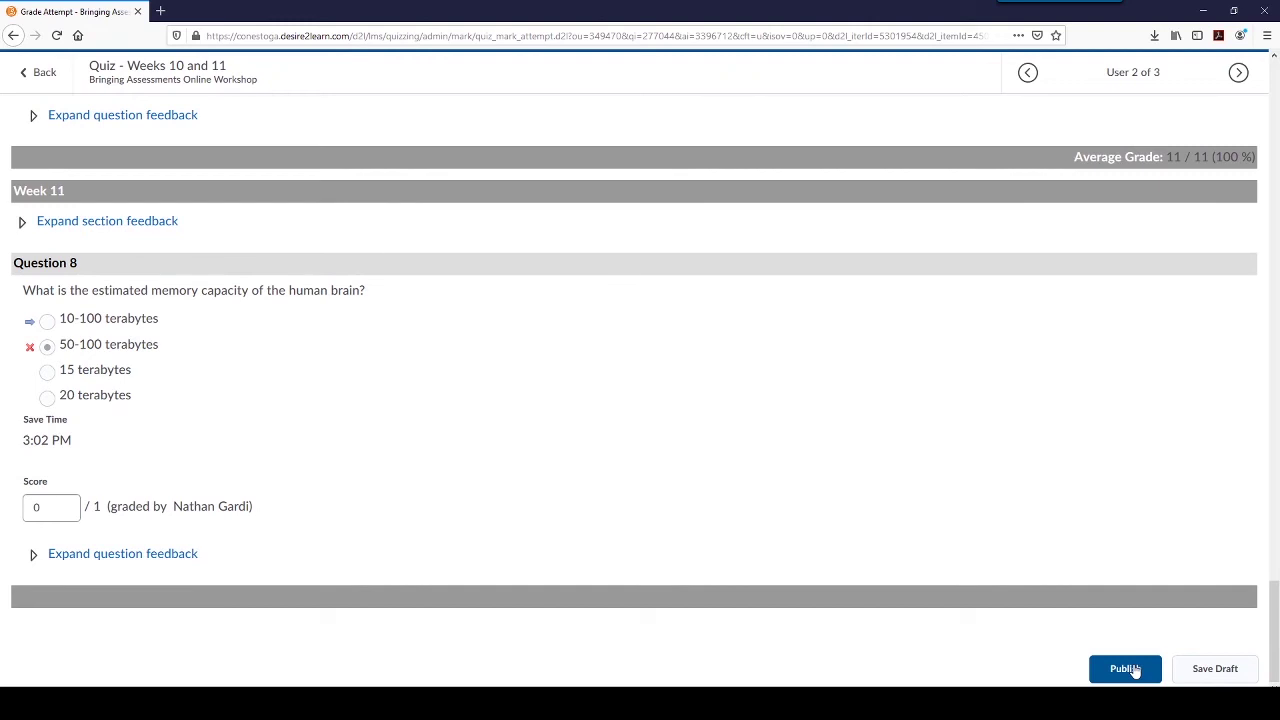
# Save the attempt's grading as a draft and return to the list of graded users
pyautogui.click(1194, 673)
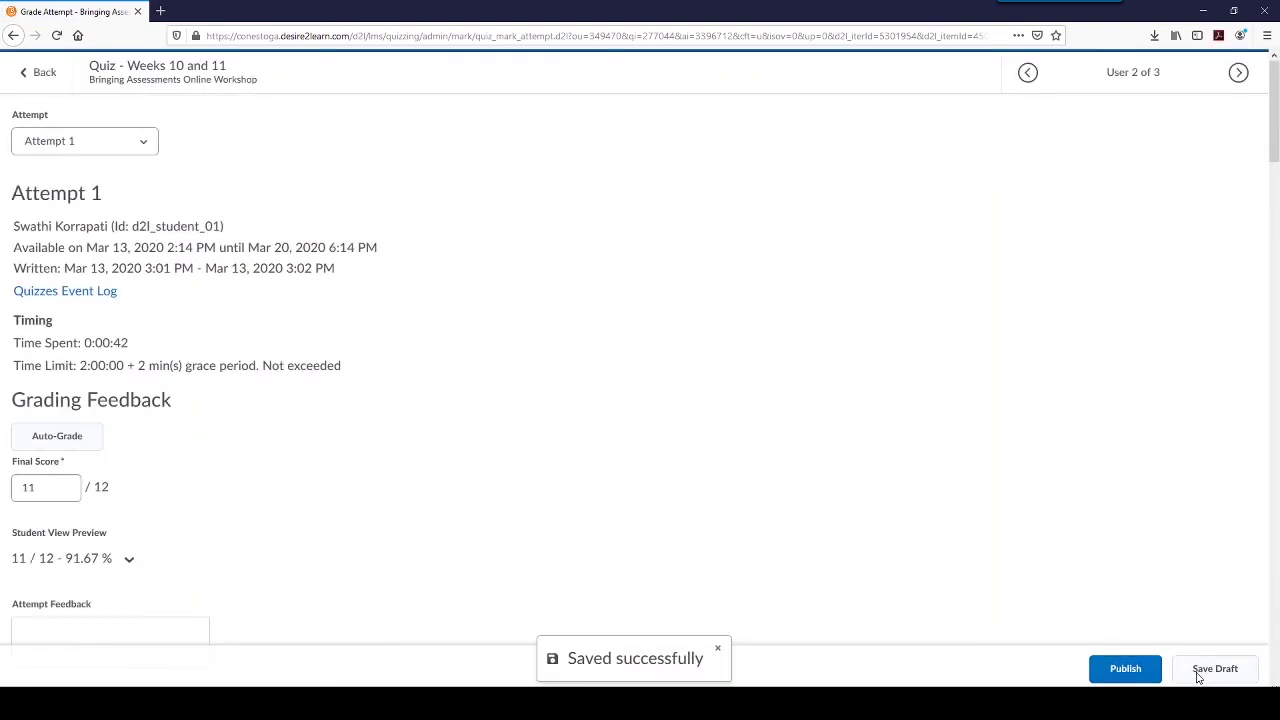
pyautogui.click(44, 76)
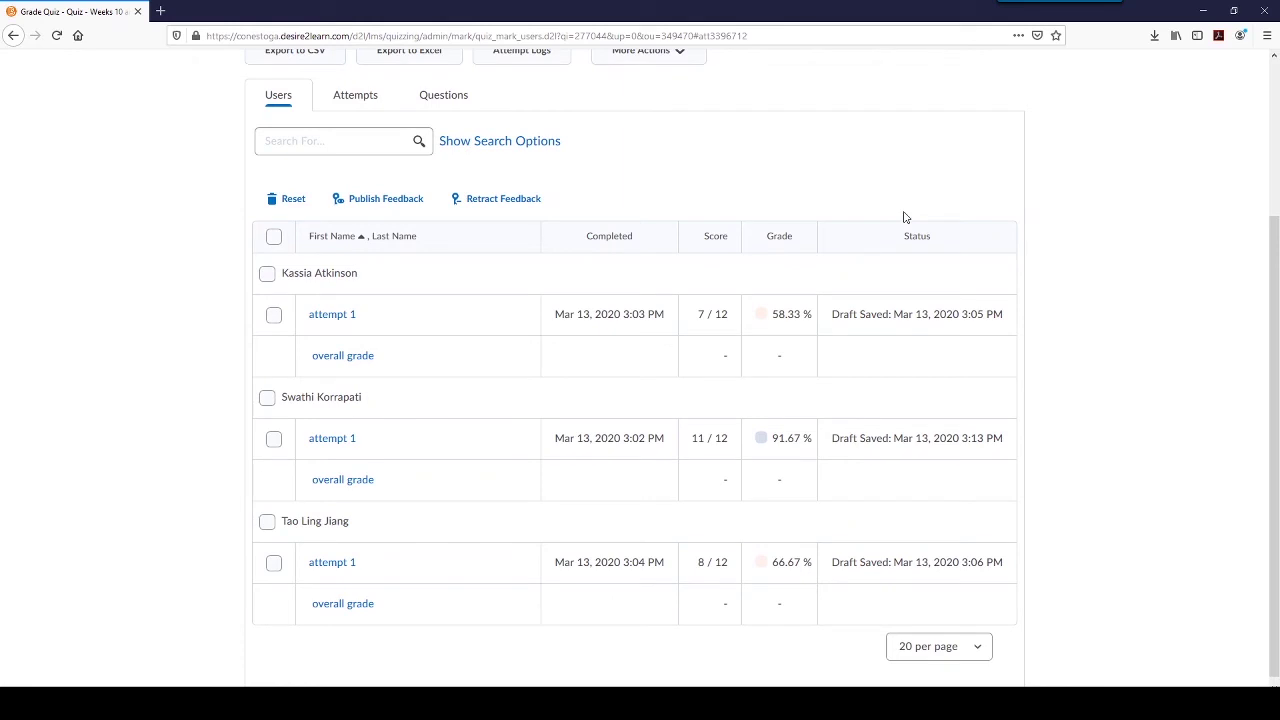
# Publish the feedback for all users' attempts at once
pyautogui.click(273, 237)
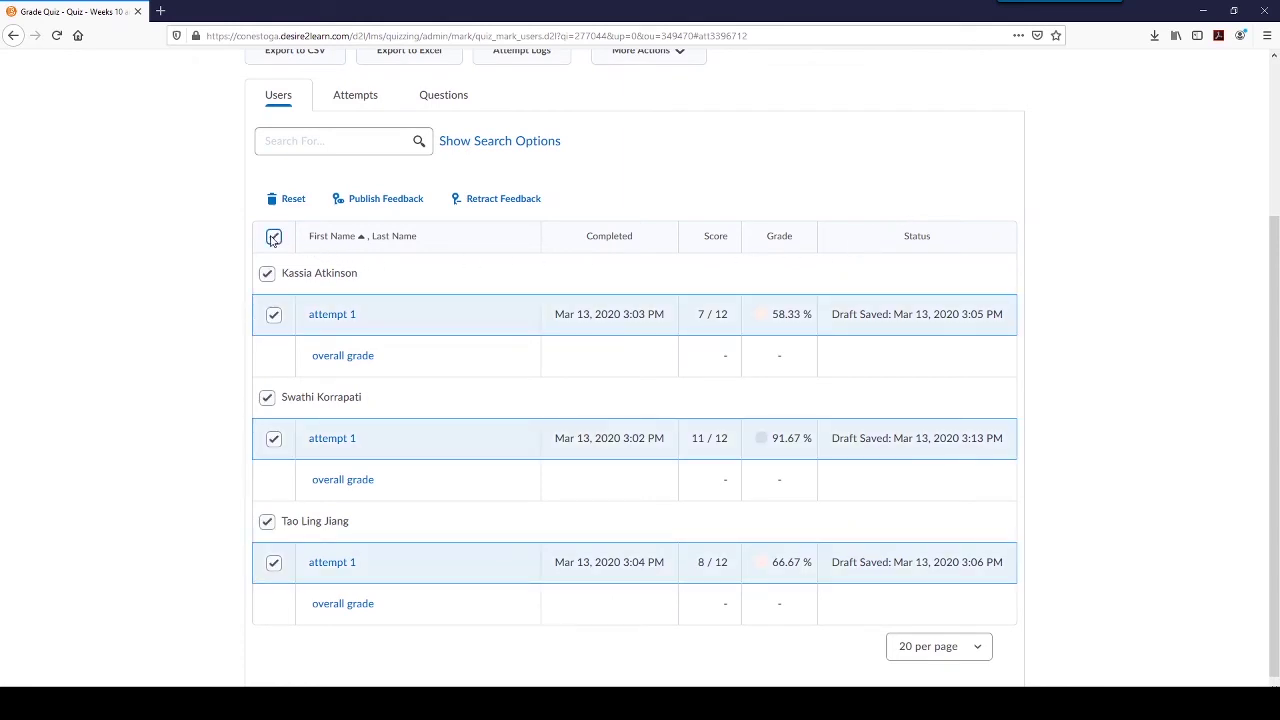
pyautogui.click(380, 200)
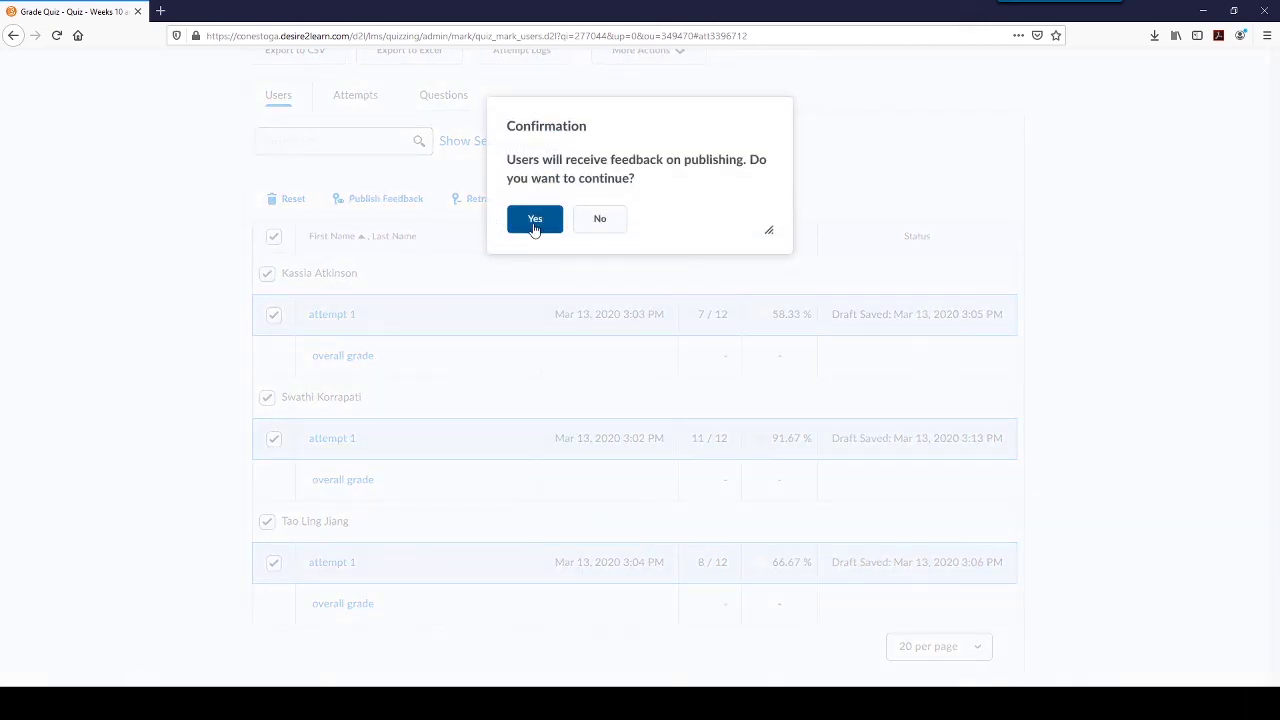
pyautogui.click(535, 220)
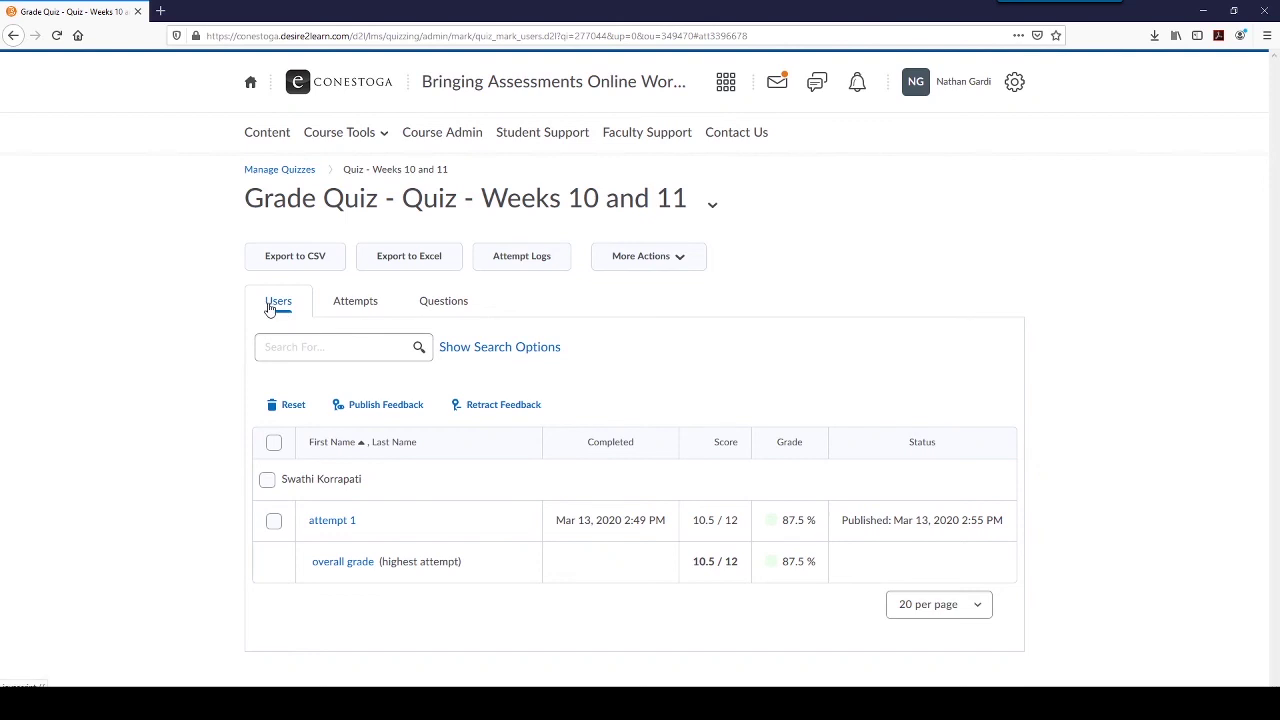
# Grade by question instead: open the responses to written question Q5 about three favourite letters and save their grading
pyautogui.click(444, 302)
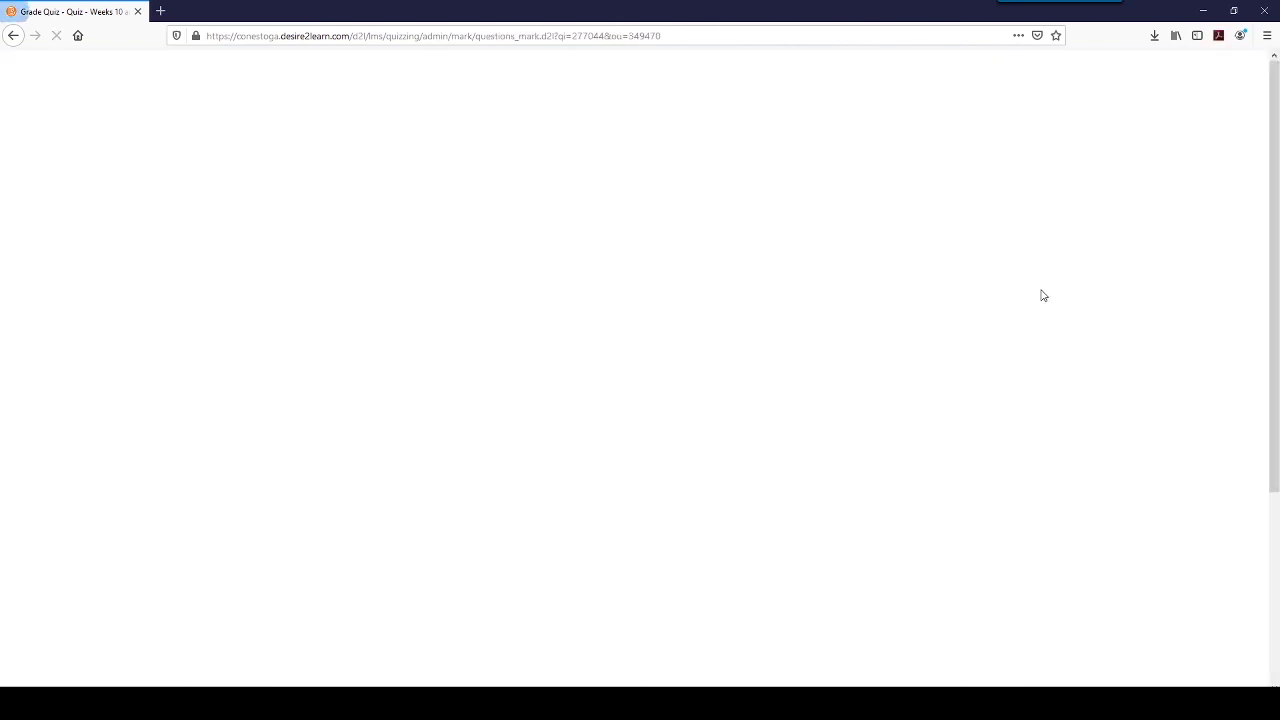
pyautogui.scroll(-3, 1069, 329)
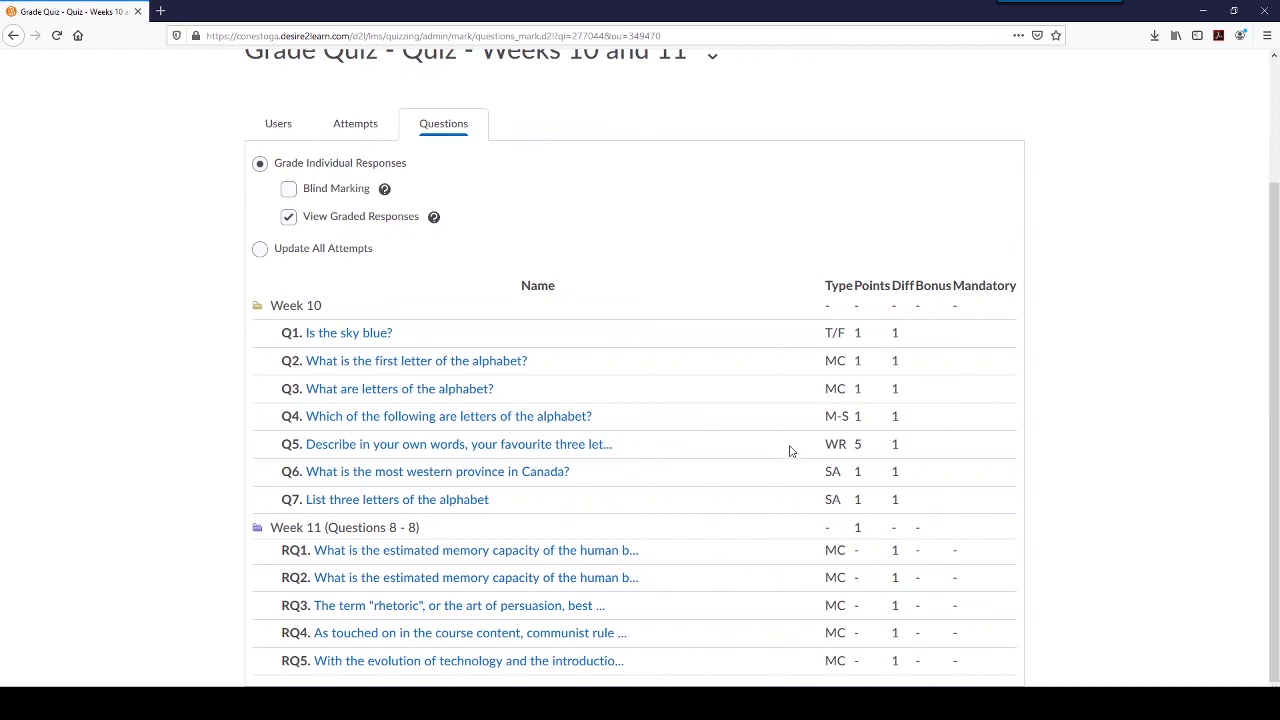
pyautogui.moveTo(622, 452); pyautogui.dragTo(293, 455)
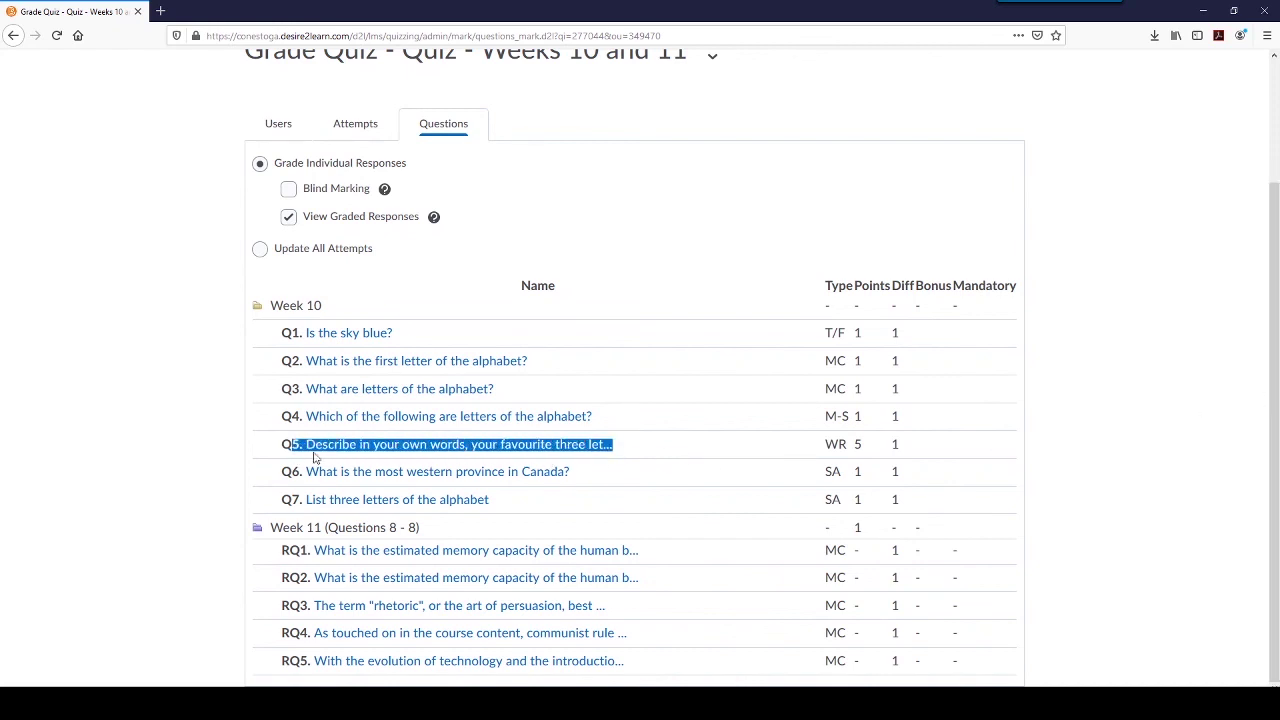
pyautogui.click(653, 446)
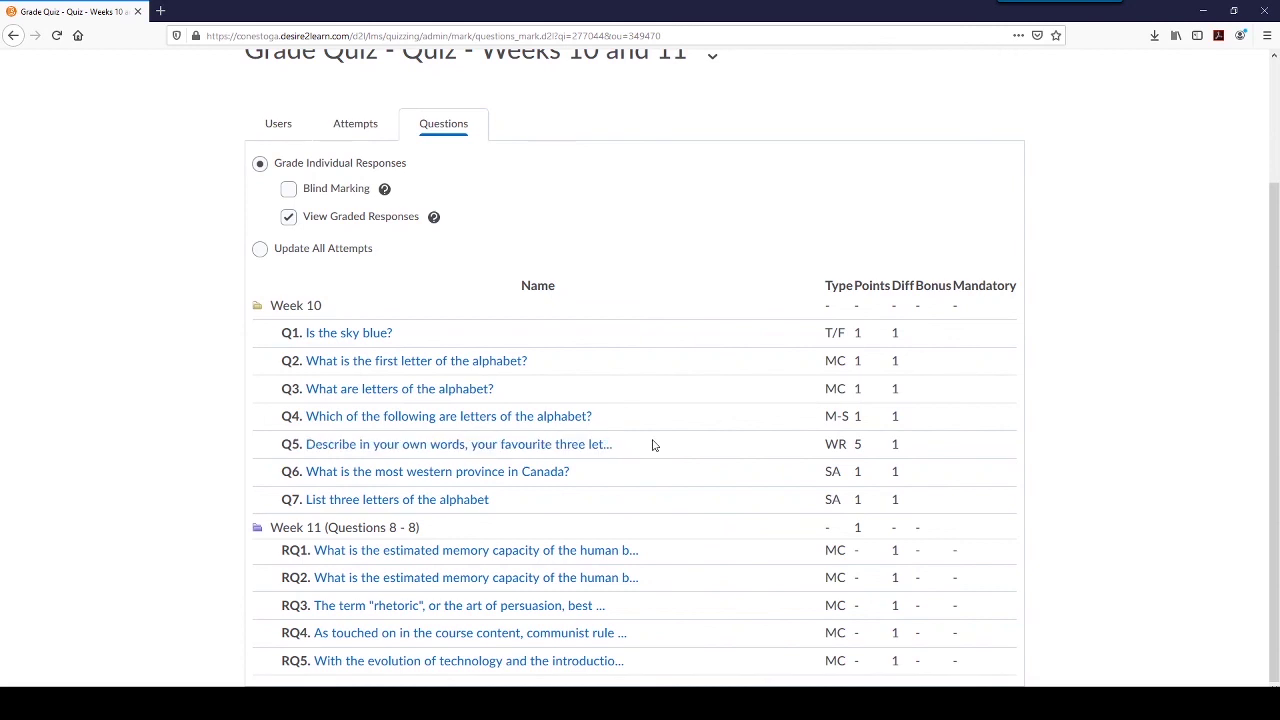
pyautogui.click(386, 449)
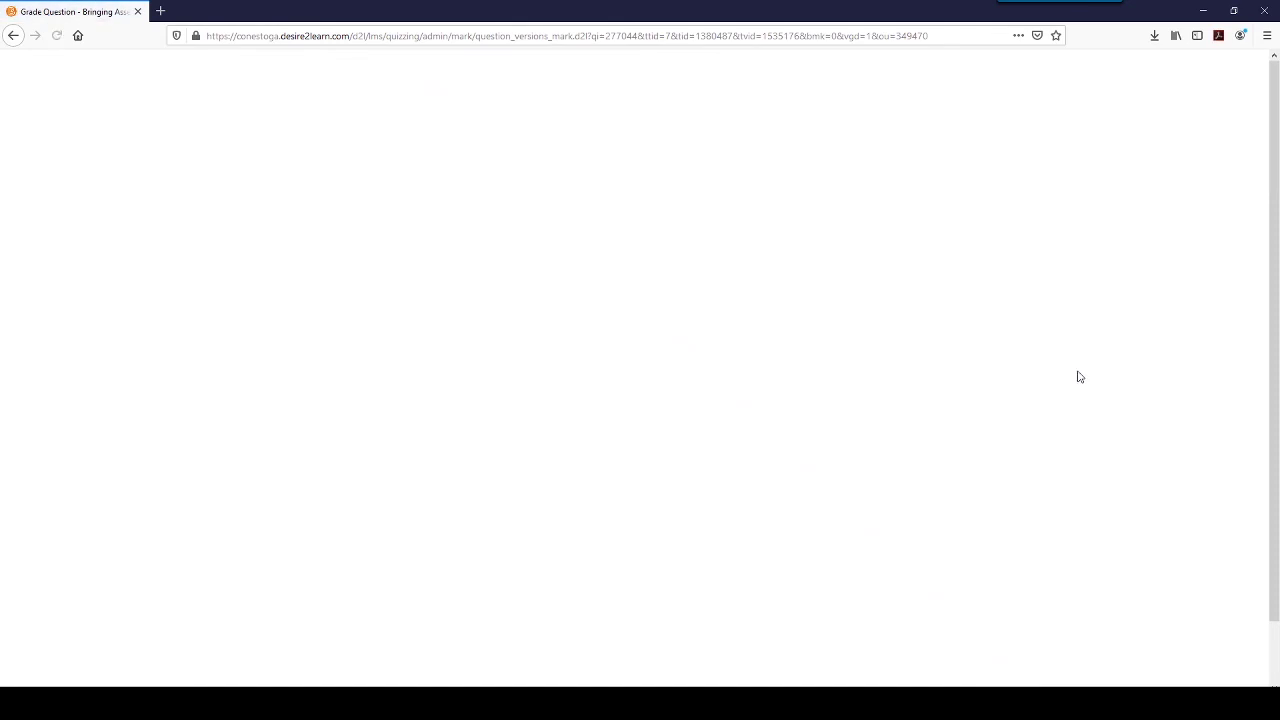
pyautogui.moveTo(1277, 191); pyautogui.dragTo(1279, 212)
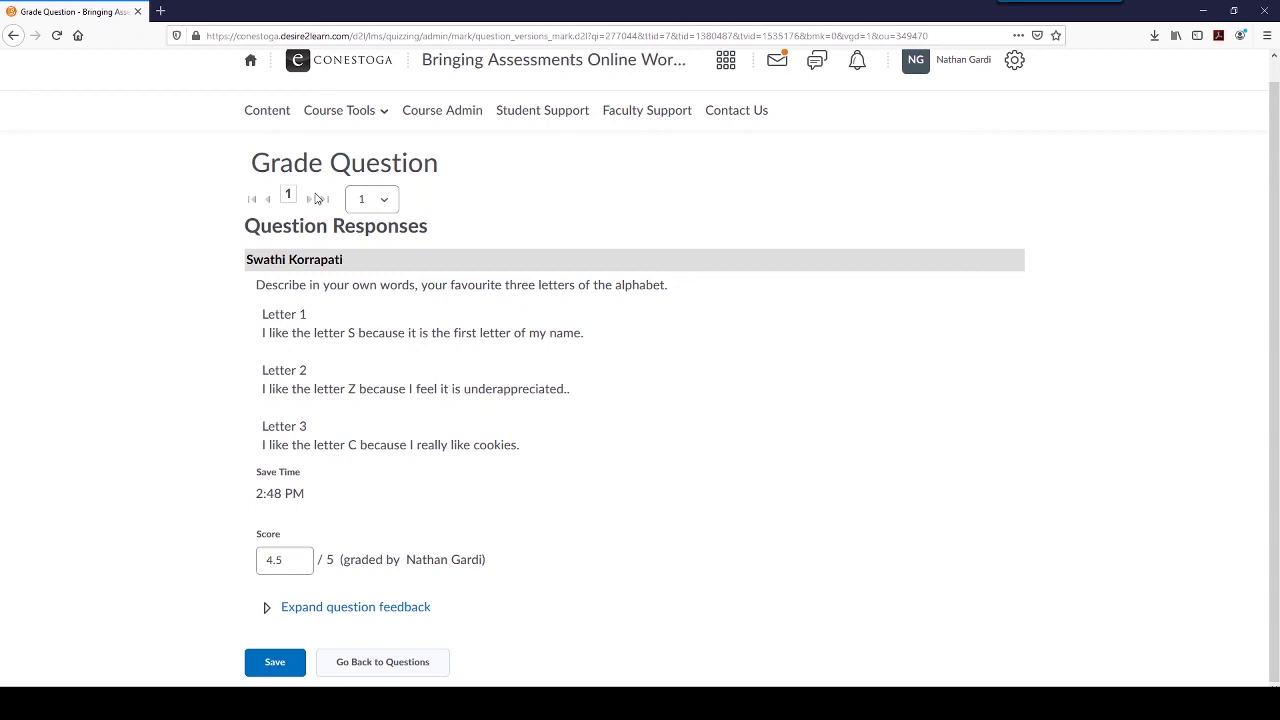
pyautogui.click(287, 659)
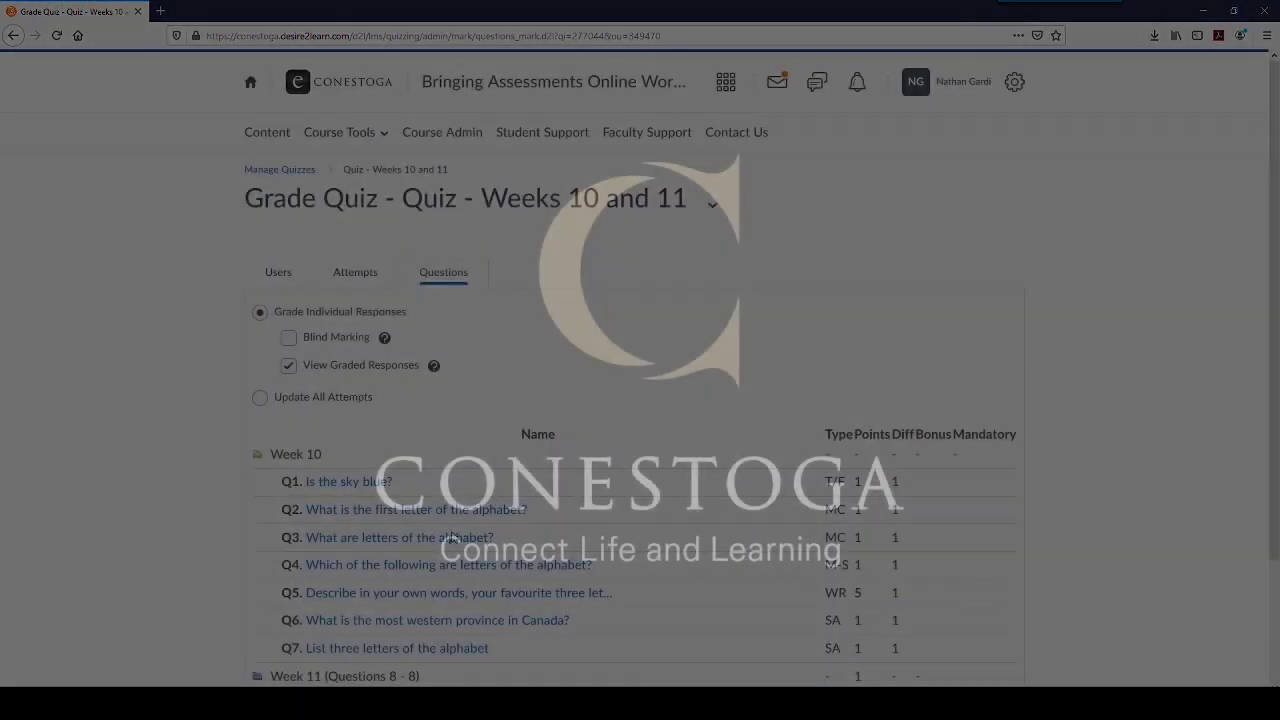